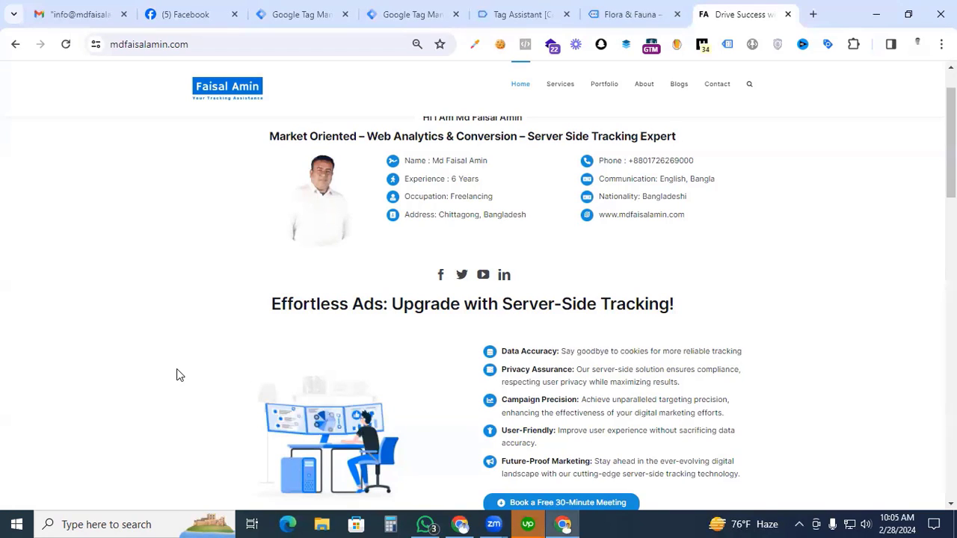
Step: Switch to the Flora & Fauna tab showing the Greenstore homepage with Tag Assistant connected
left_click(602, 14)
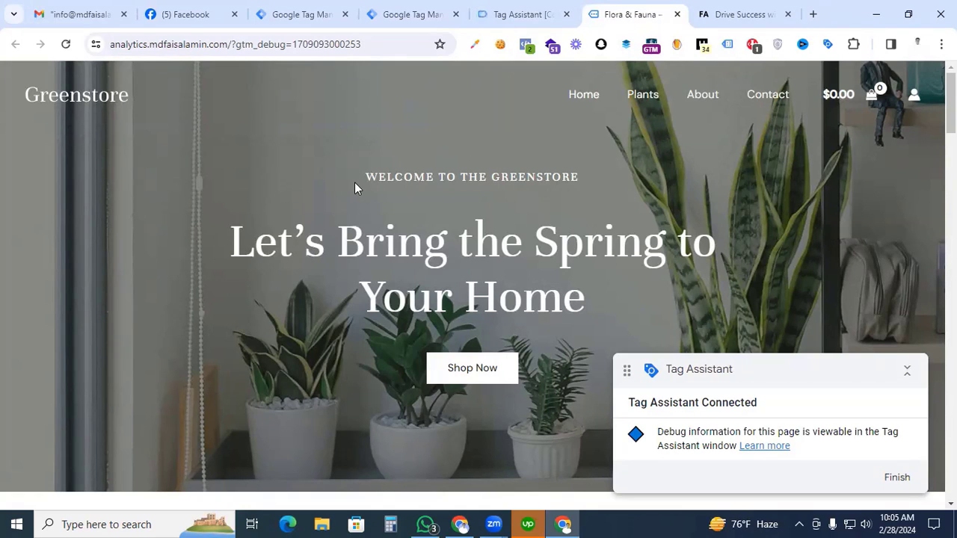
Step: Start a Tag Manager preview session and continue past the Tag Assistant connected notice
left_click(424, 19)
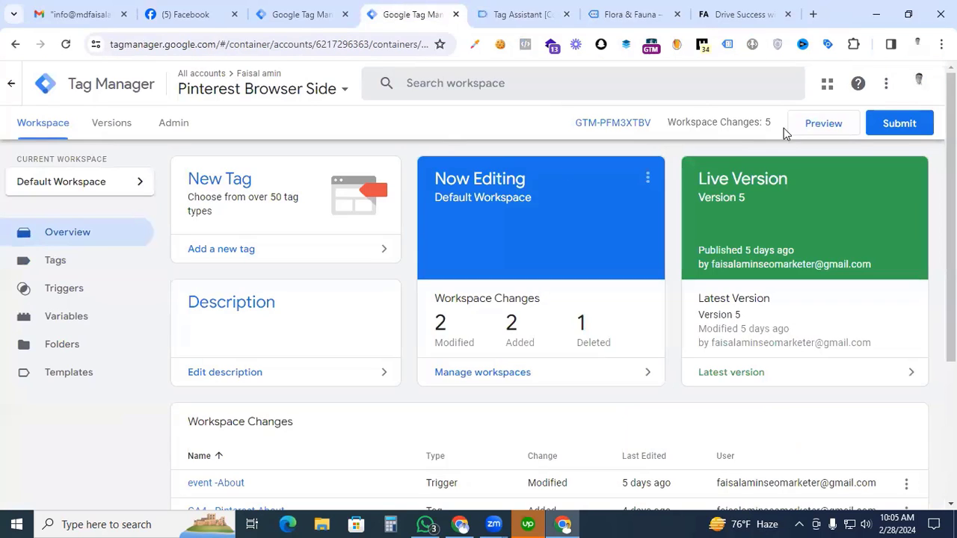
left_click(816, 132)
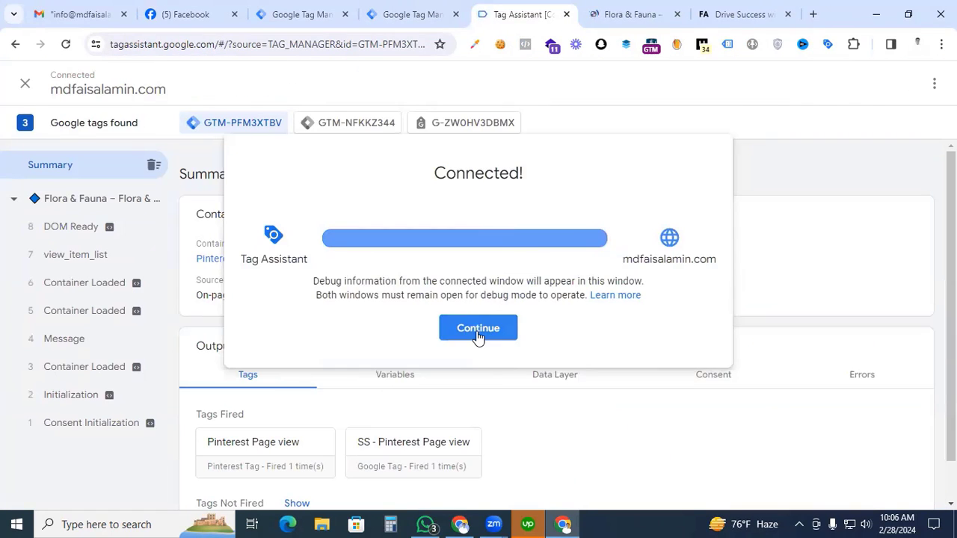
left_click(476, 336)
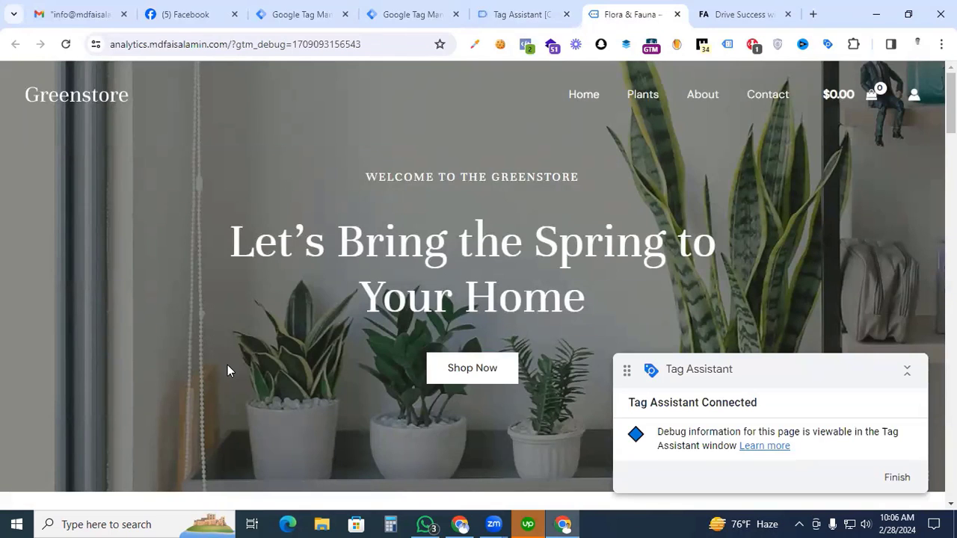
Step: Open Bird of Paradise in its own tab and add it ($249.90) to the cart
scroll(199, 356, "down", 5)
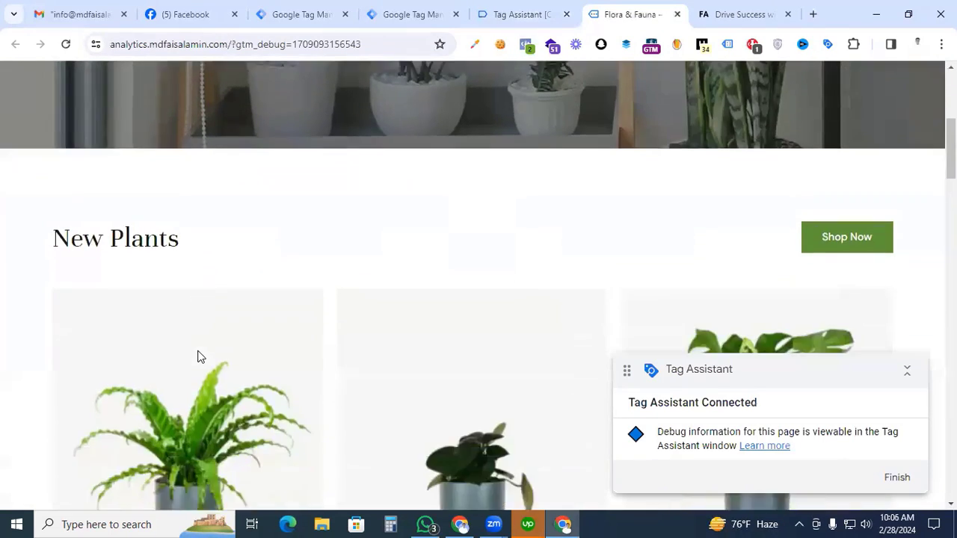
scroll(198, 357, "down", 5)
scroll(261, 306, "down", 3)
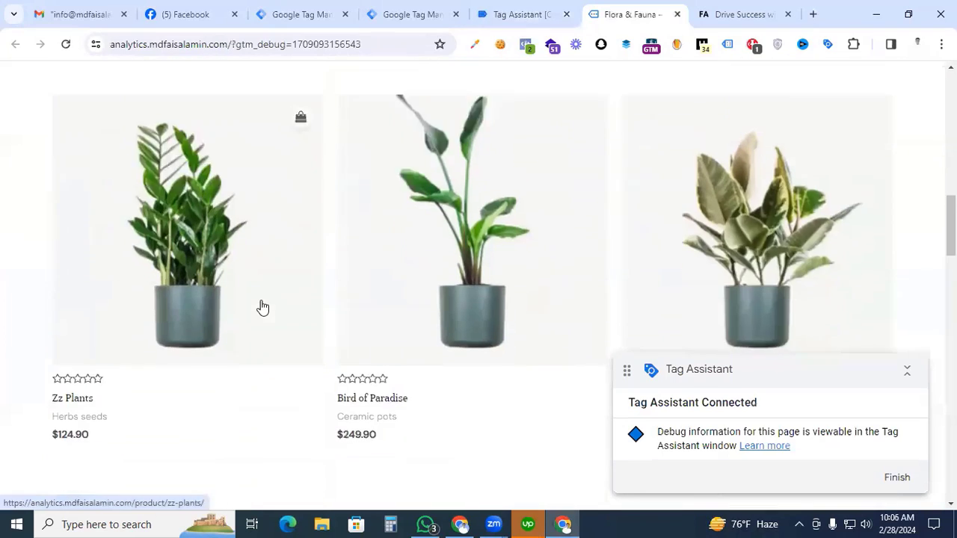
middle_click(372, 335)
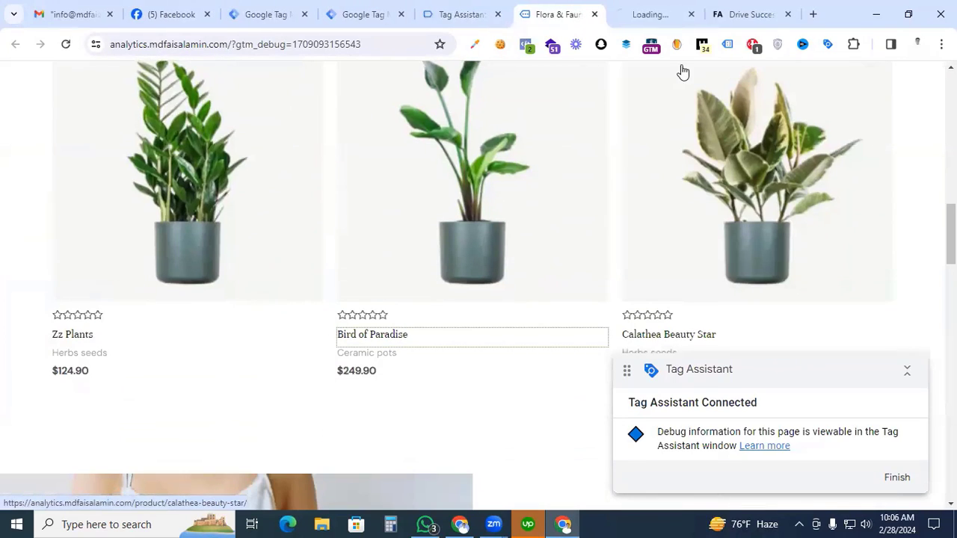
left_click(656, 13)
scroll(468, 258, "down", 3)
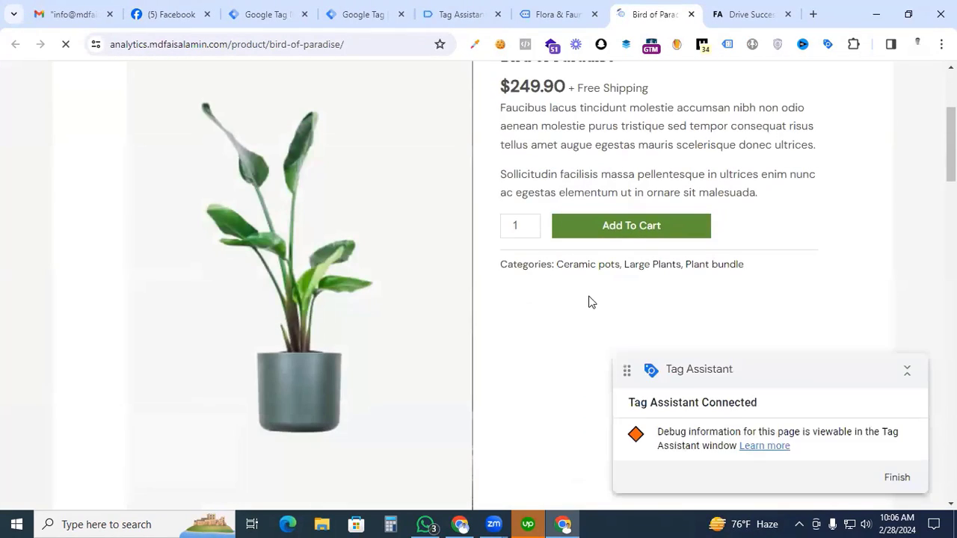
left_click(624, 232)
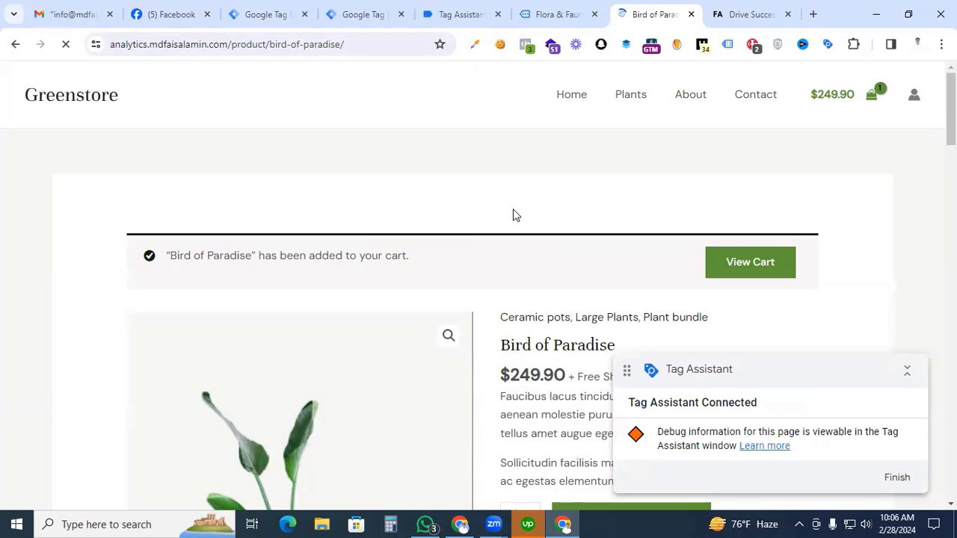
Step: Expand the add_to_cart API call showing Bird of Paradise, 249.90 USD, quantity 1
left_click(445, 14)
scroll(120, 299, "down", 4)
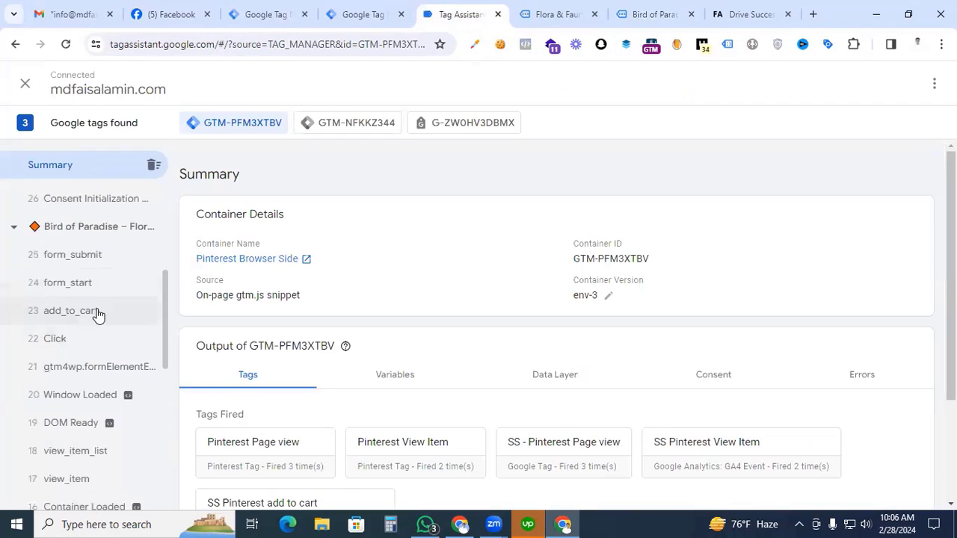
left_click(96, 313)
left_click(536, 259)
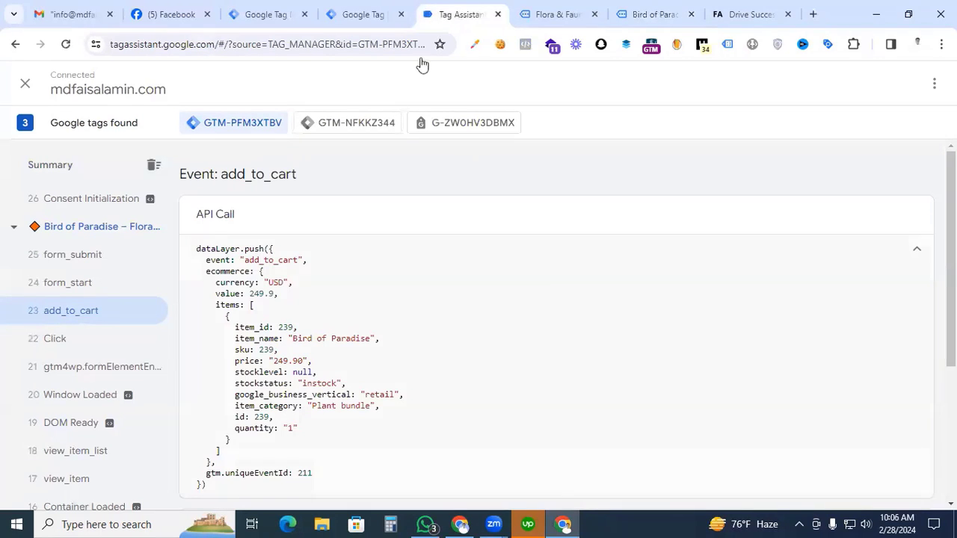
Step: Create a new tag in the Tags list and set its type to Pinterest Tag
left_click(363, 10)
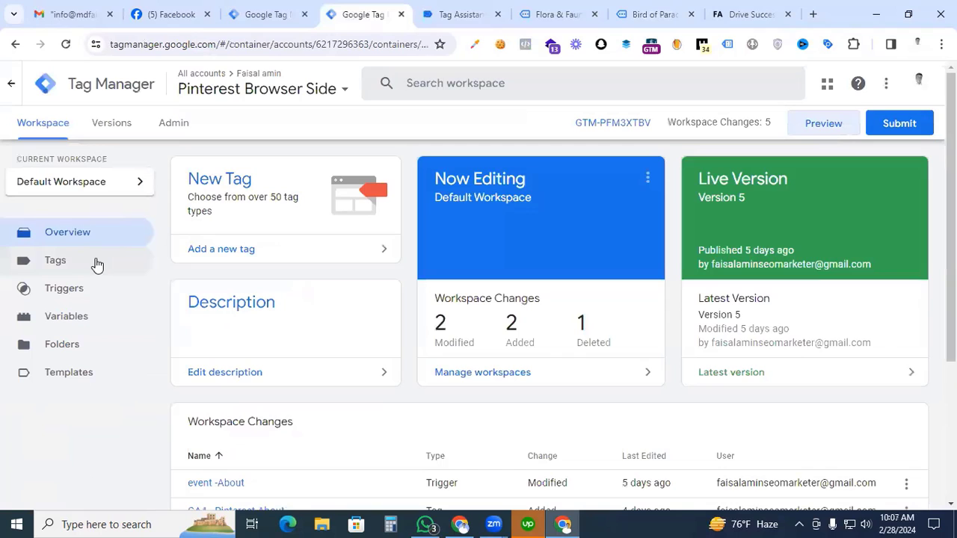
left_click(94, 264)
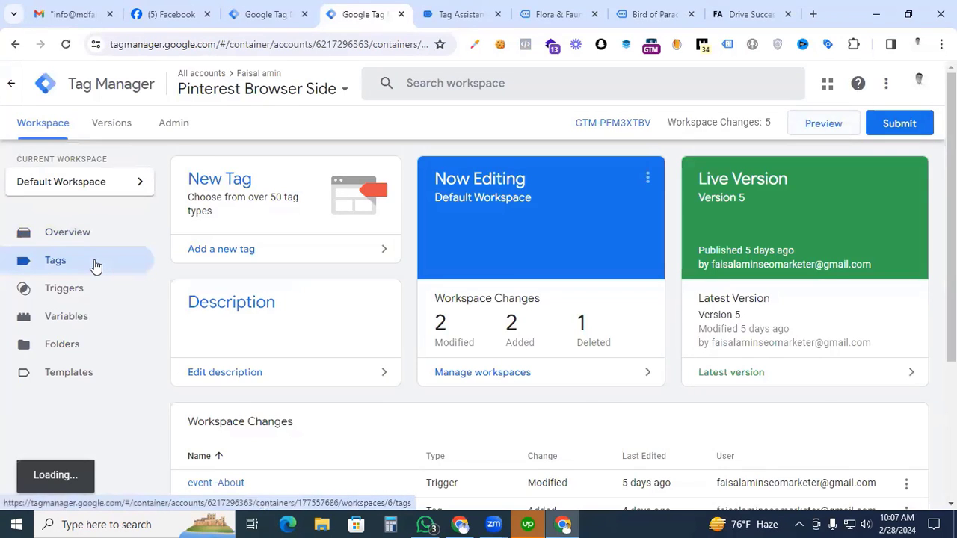
left_click(887, 187)
left_click(540, 209)
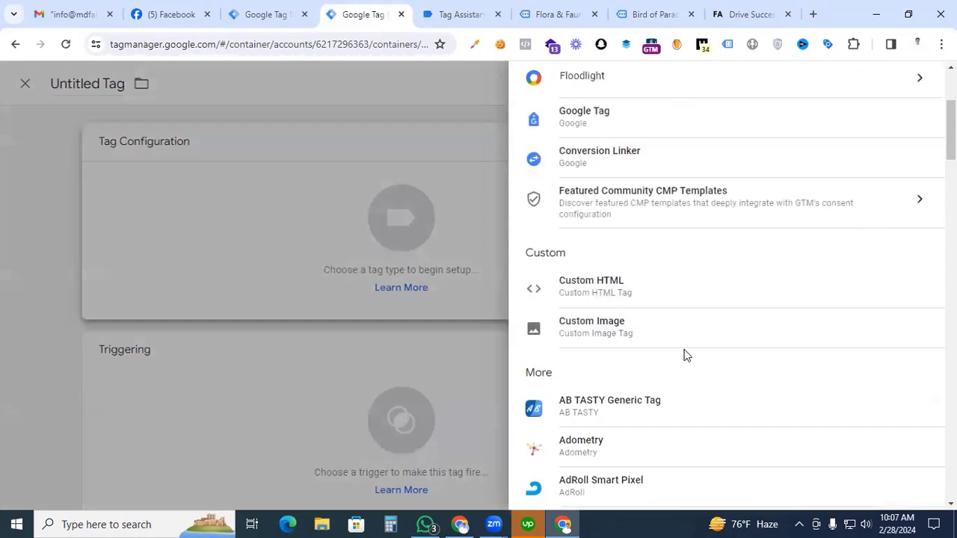
scroll(683, 354, "down", 5)
scroll(684, 354, "down", 14)
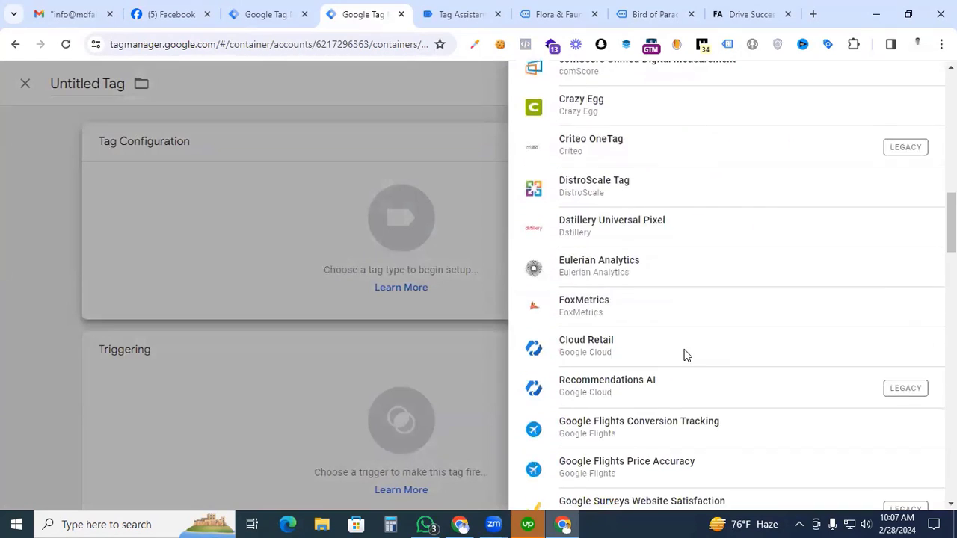
scroll(686, 356, "down", 5)
left_click(626, 309)
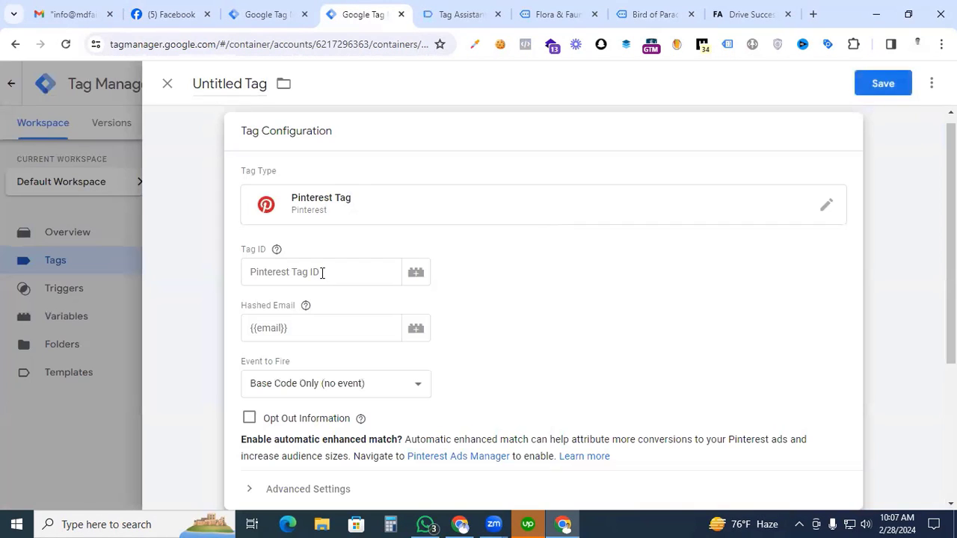
Step: Set Tag ID to {{Pinterest Tag id}} and Hashed Email to {{Hashed Email}}
left_click(322, 273)
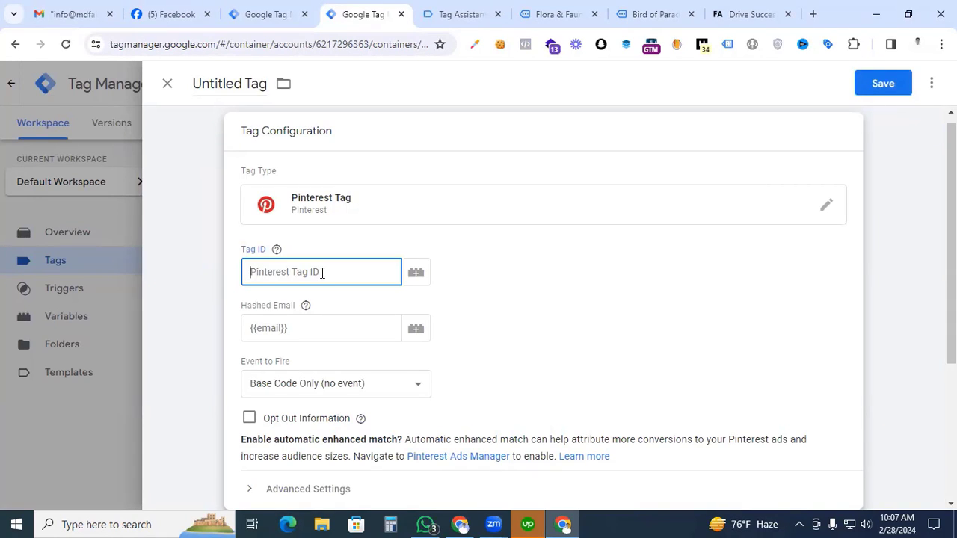
type("{{pi")
left_click(311, 347)
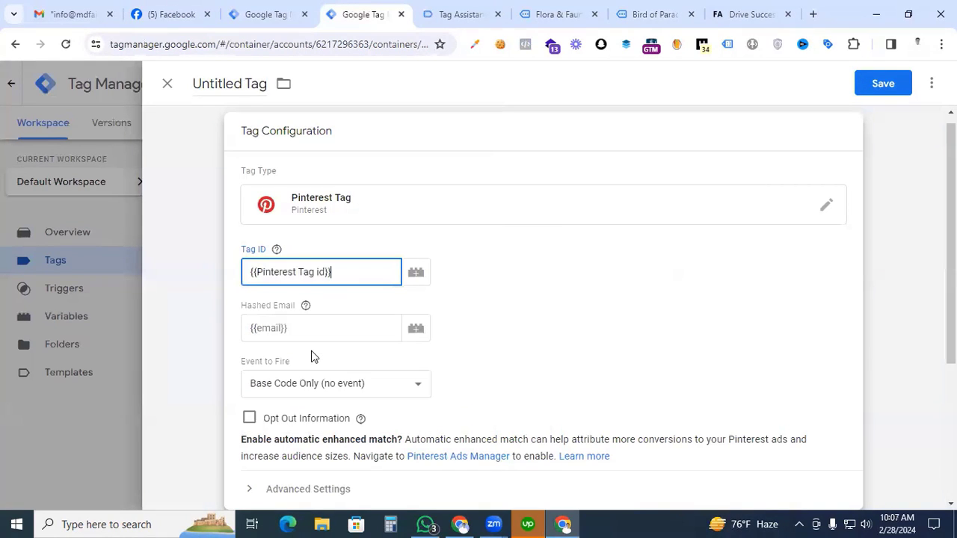
left_click(307, 334)
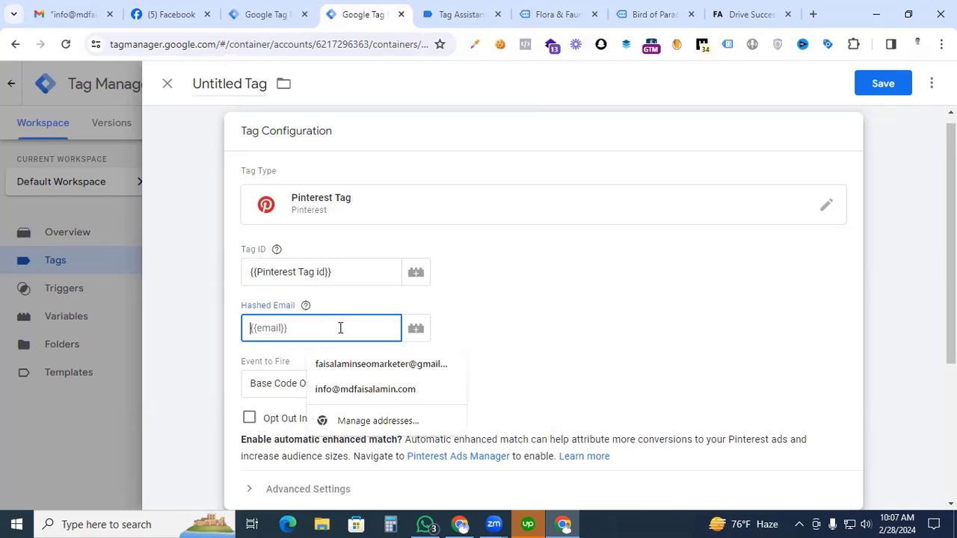
type("{{ha")
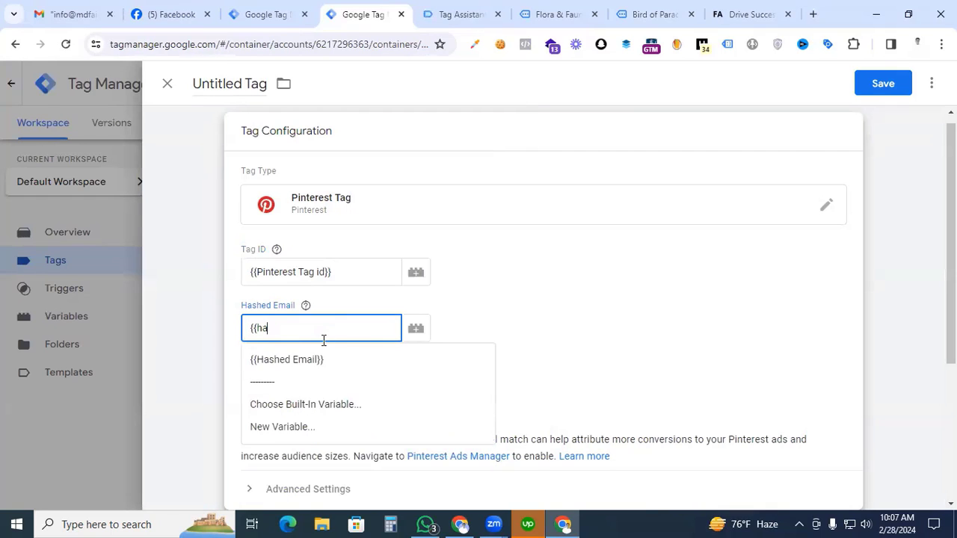
left_click(311, 360)
Step: Set the tag's Event to Fire to Add to Cart
scroll(467, 287, "down", 2)
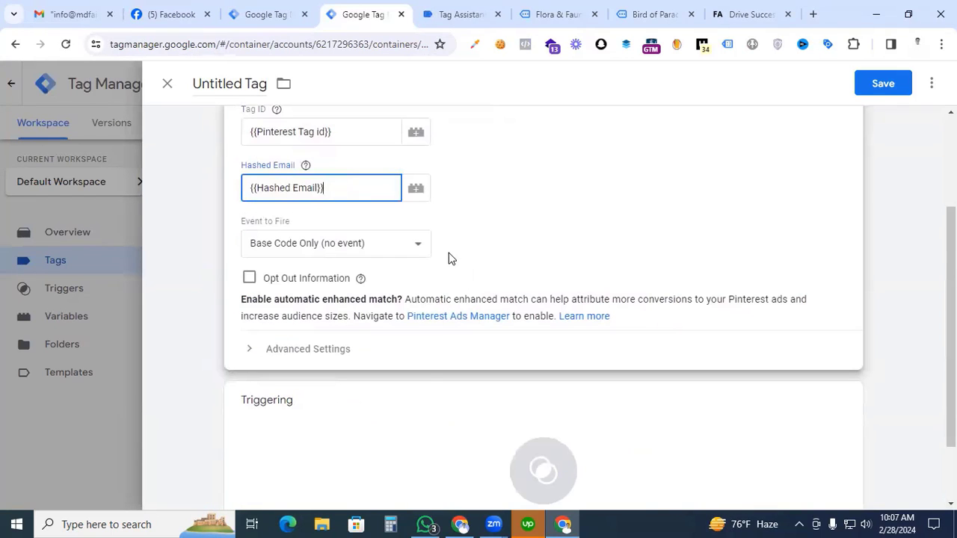
left_click(420, 246)
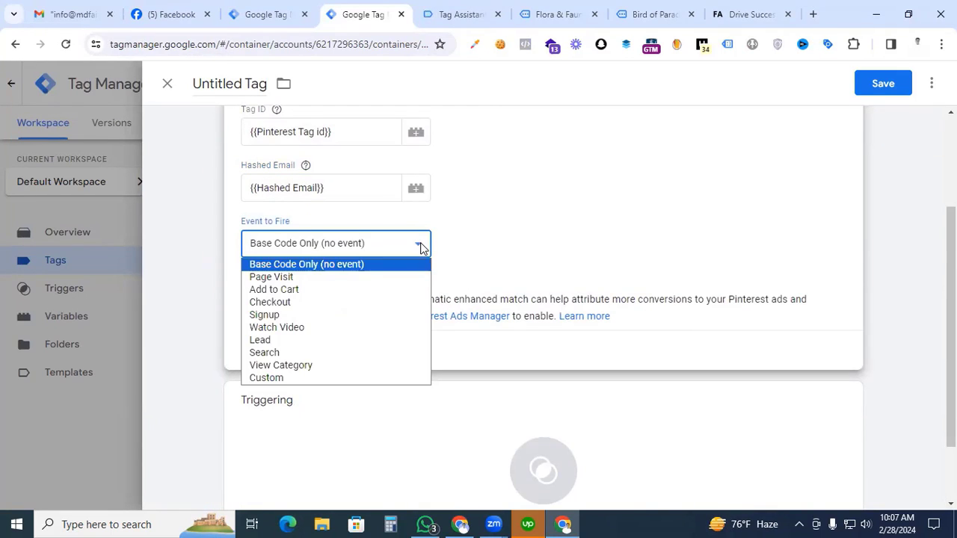
left_click(363, 292)
scroll(523, 224, "down", 2)
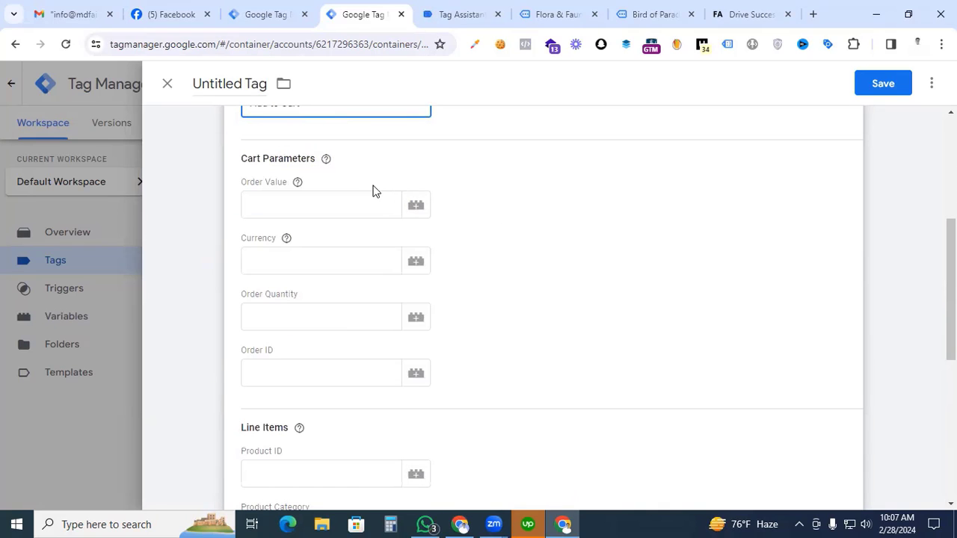
Step: Enable custom parameters and add Line_items with value {{Pinterest Array}}
scroll(527, 232, "down", 3)
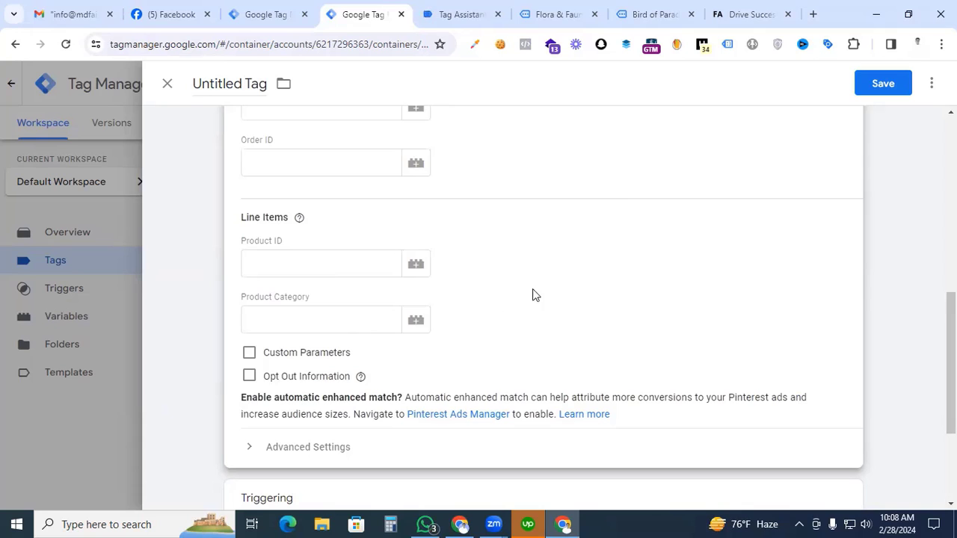
left_click(251, 354)
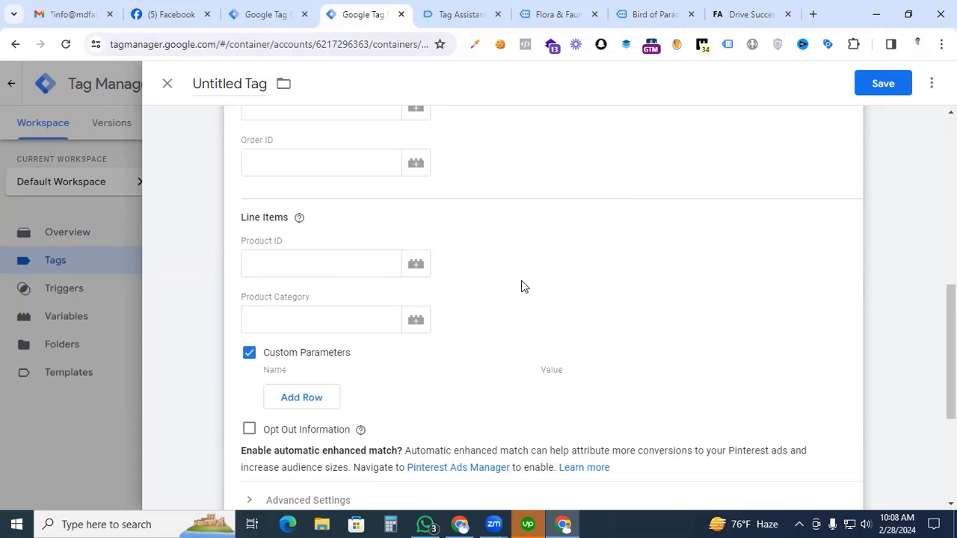
scroll(522, 284, "down", 2)
left_click(300, 262)
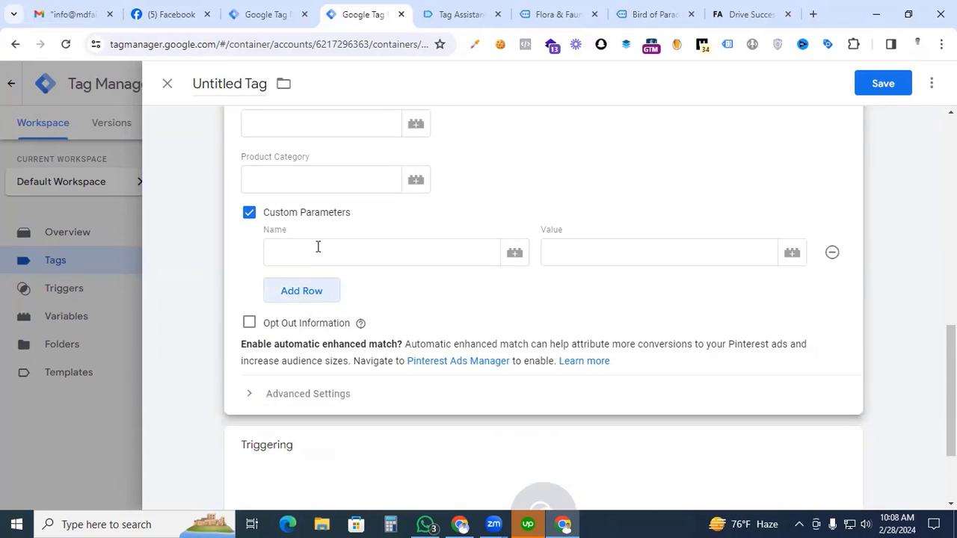
left_click(317, 248)
type("Line_items")
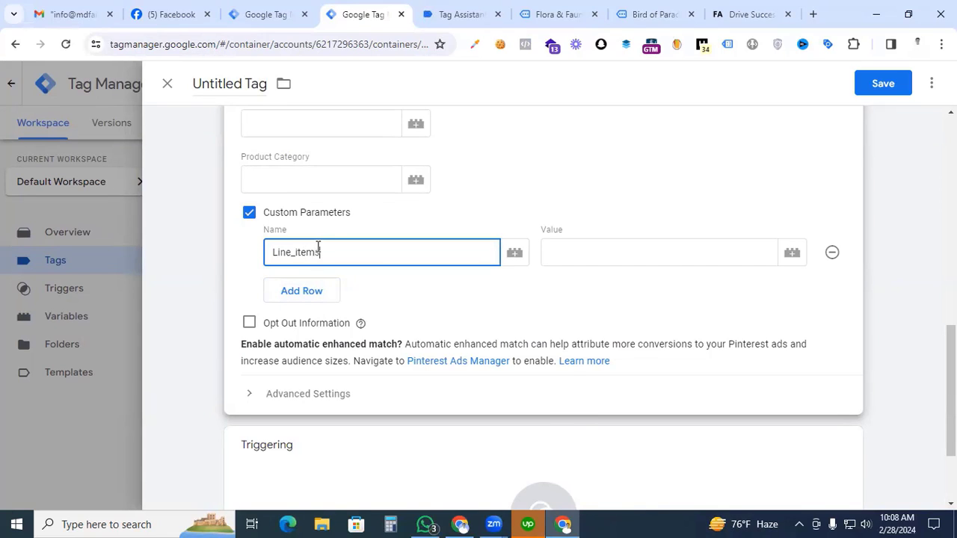
key("Tab")
type("{{")
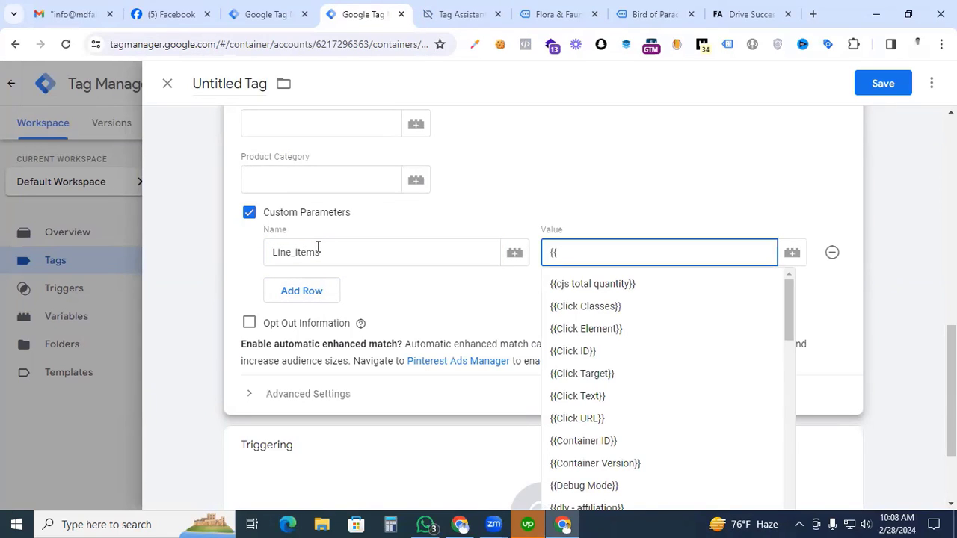
type("pin")
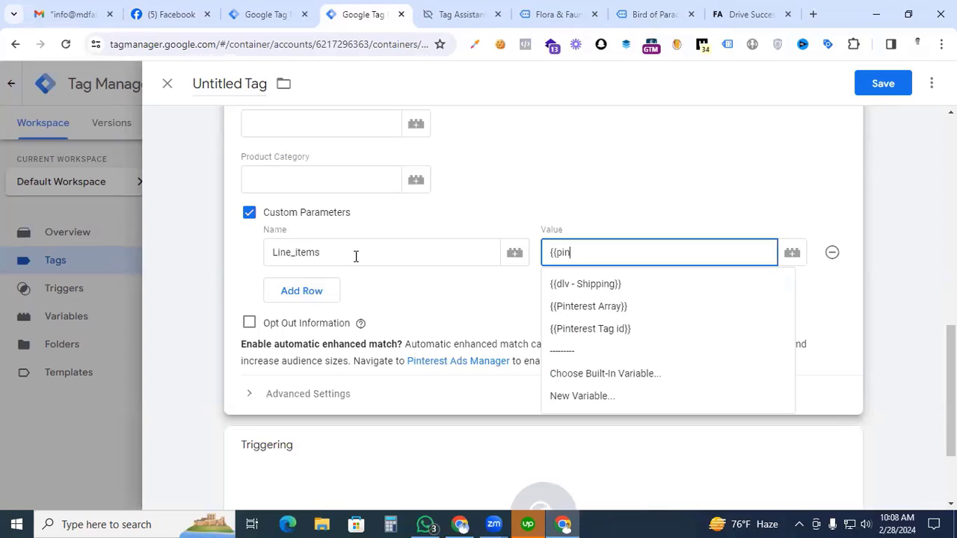
left_click(567, 307)
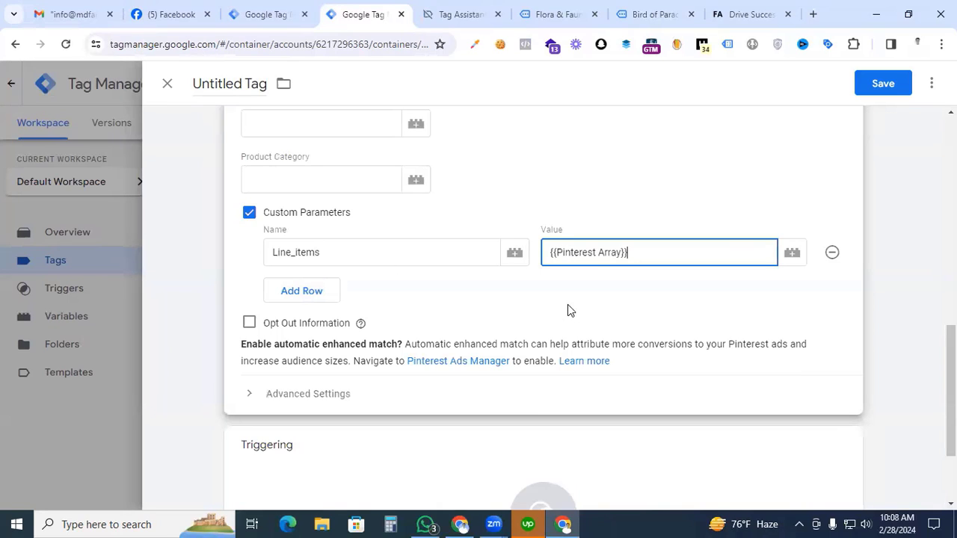
Step: Add a second custom parameter event_id with value {{Event id}}
left_click(307, 290)
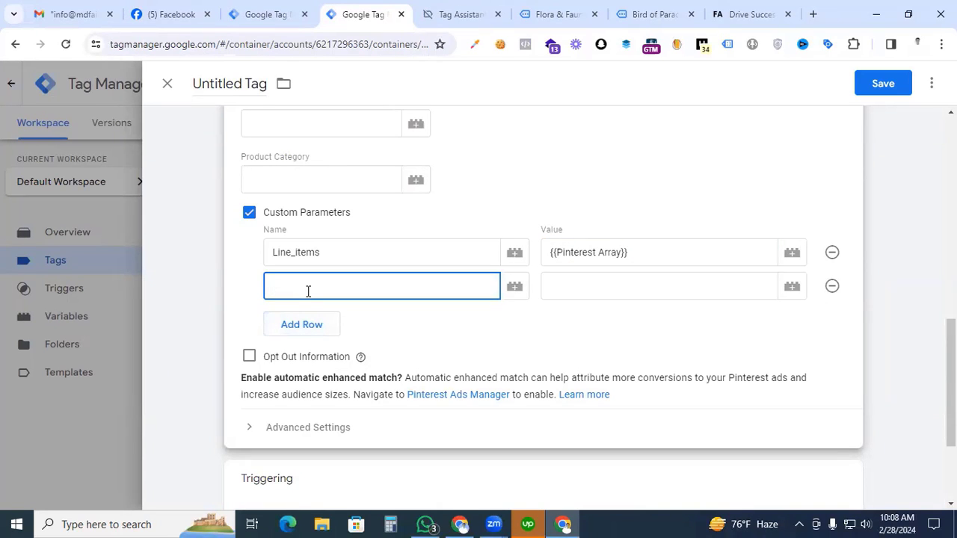
type("E")
key("BackSpace")
type("event_id")
left_click(591, 291)
type("{{")
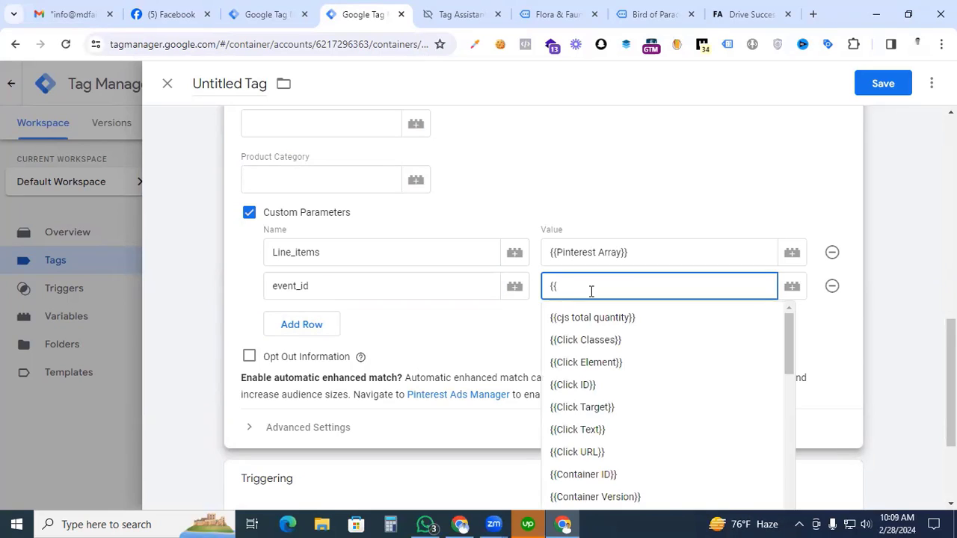
type("eve")
left_click(591, 318)
scroll(354, 394, "down", 3)
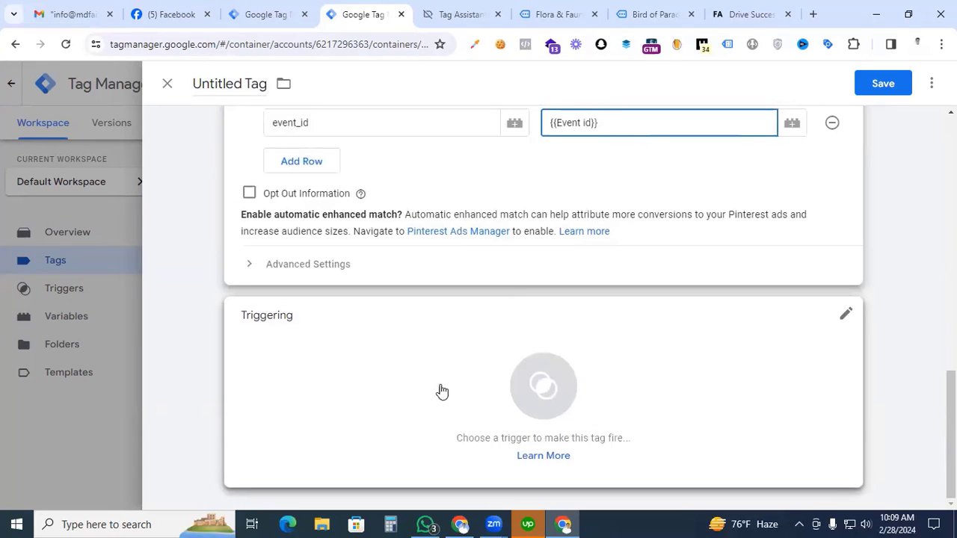
Step: Create a new trigger for the tag with type Custom Event
left_click(553, 397)
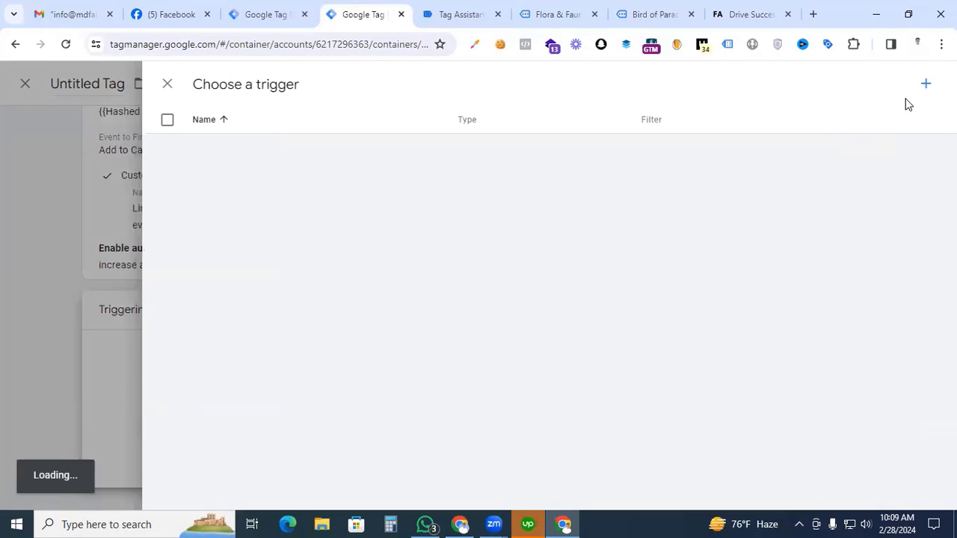
left_click(929, 85)
left_click(573, 278)
scroll(646, 350, "down", 5)
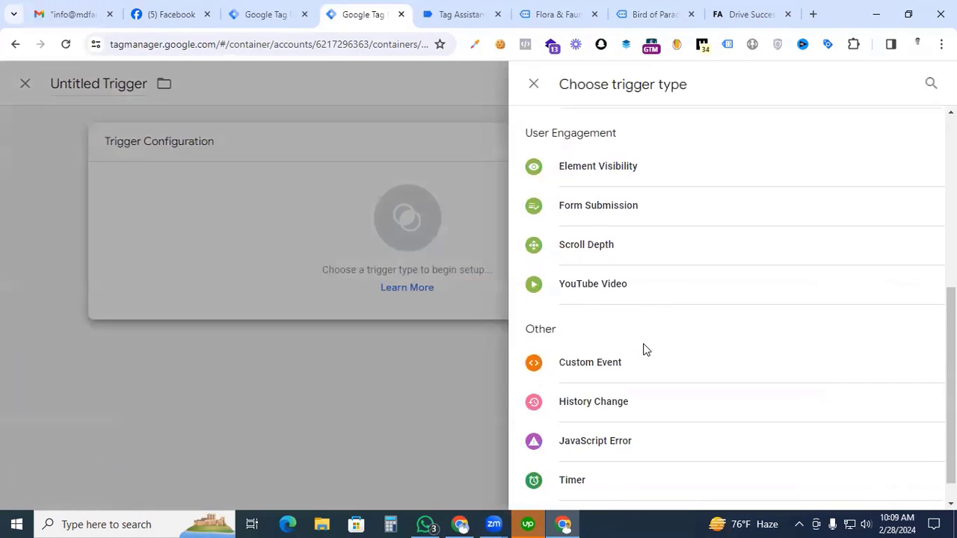
left_click(634, 366)
Step: Select and copy the add_to_cart event name from Tag Assistant's dataLayer code
left_click(474, 15)
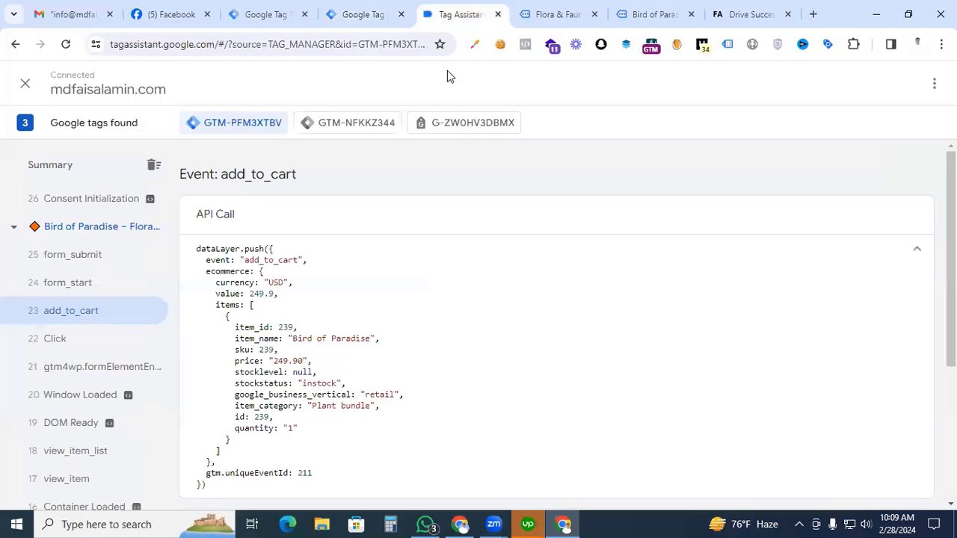
left_click_drag(299, 260, 246, 260)
key("ctrl+c")
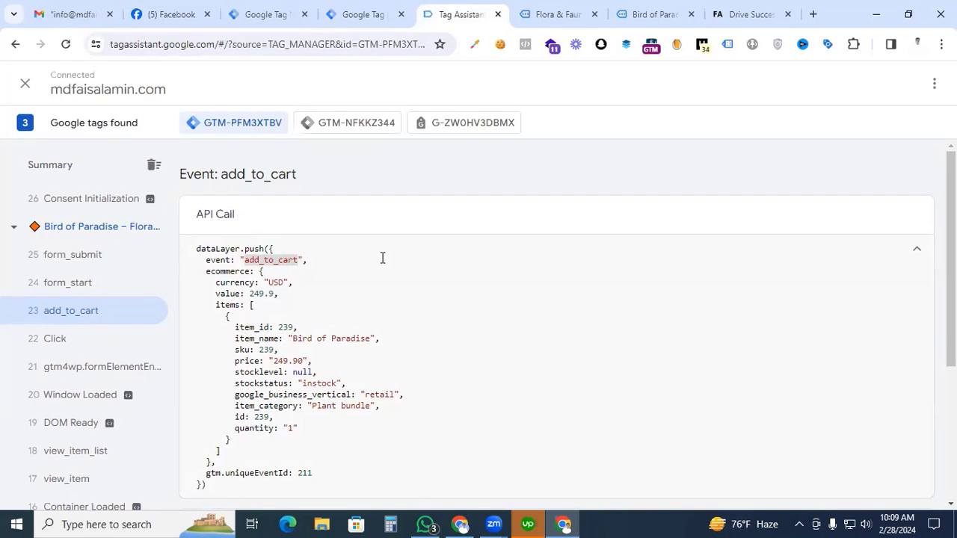
Step: Set the trigger's event name to add_to_cart and save it as 'Event - add to cart'
left_click(362, 15)
key("ctrl+v")
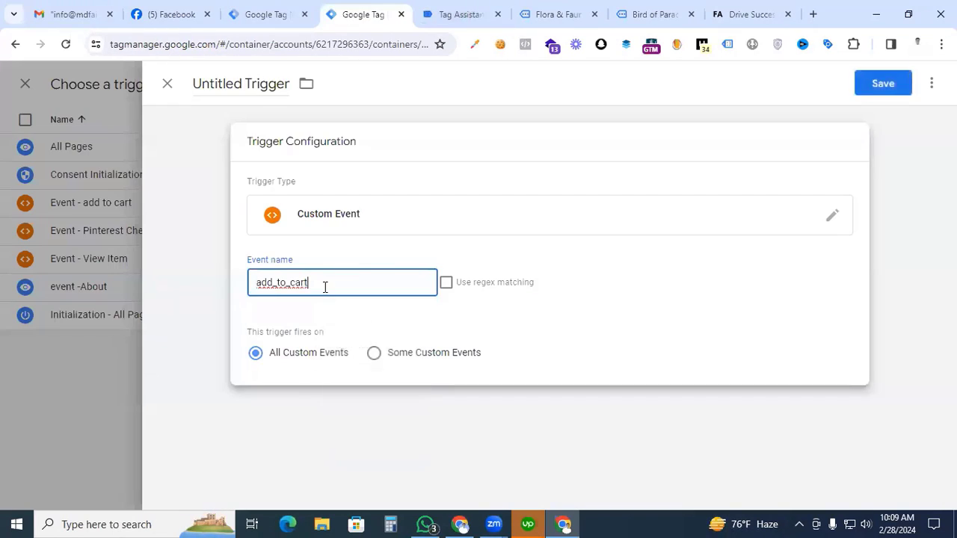
left_click(254, 82)
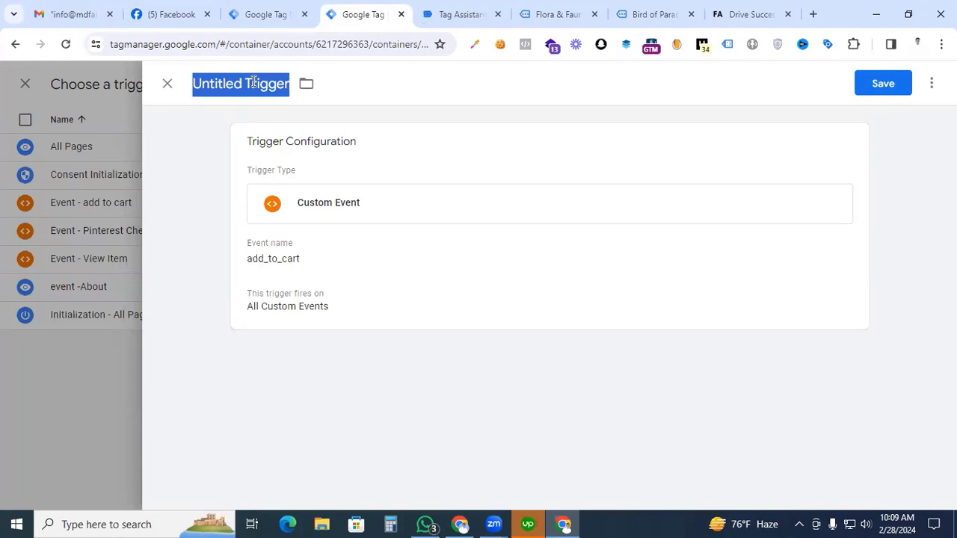
type("Event - add to c")
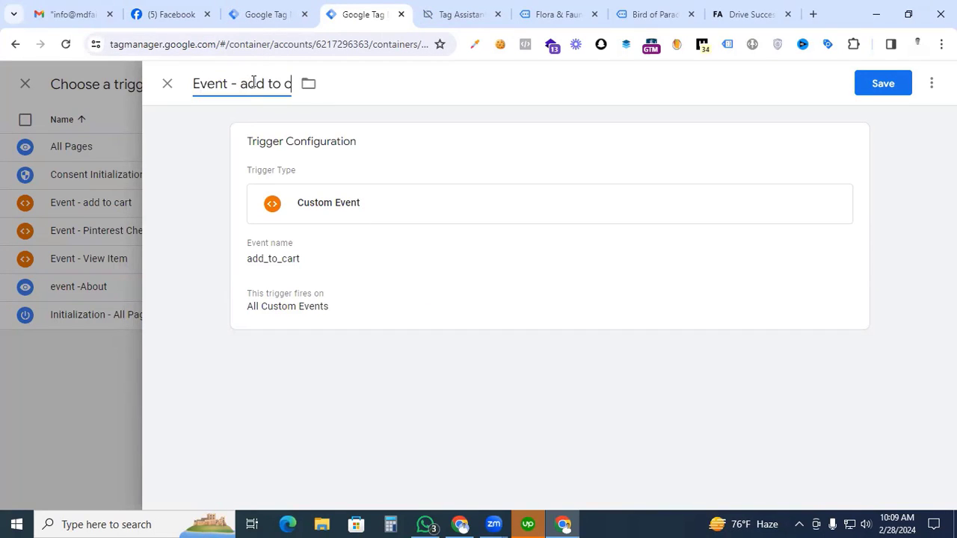
type("art")
left_click(879, 82)
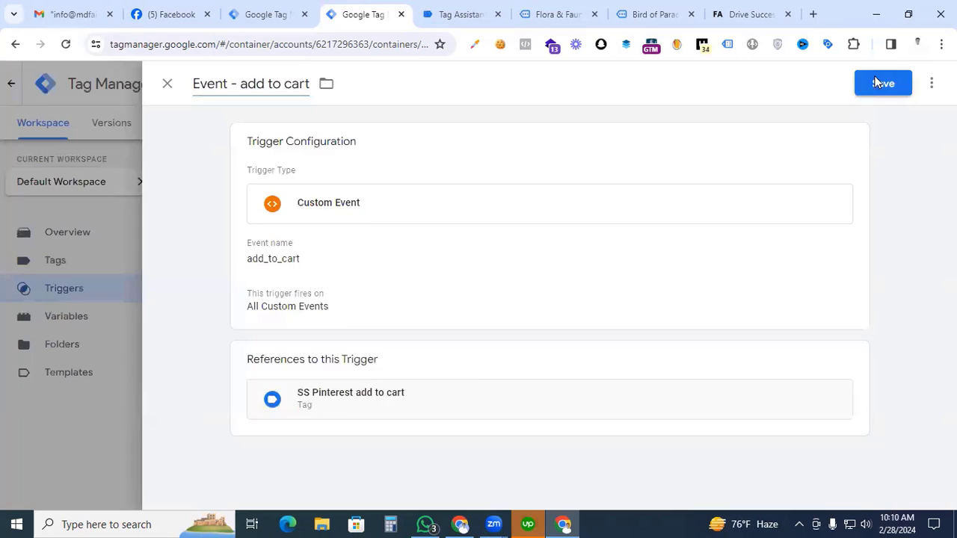
Step: Name the tag 'Pinterest - add to cart', save it, and start Preview
scroll(473, 378, "up", 3)
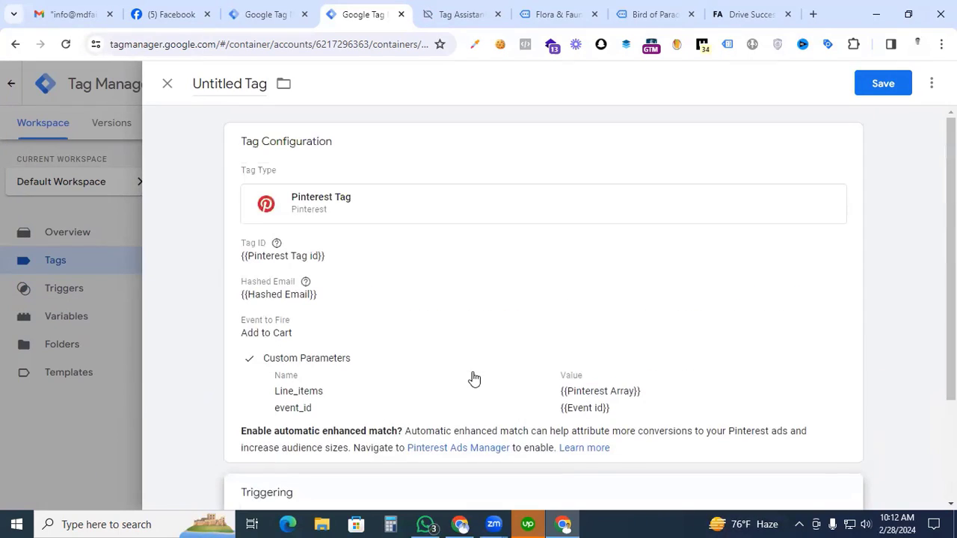
left_click(236, 86)
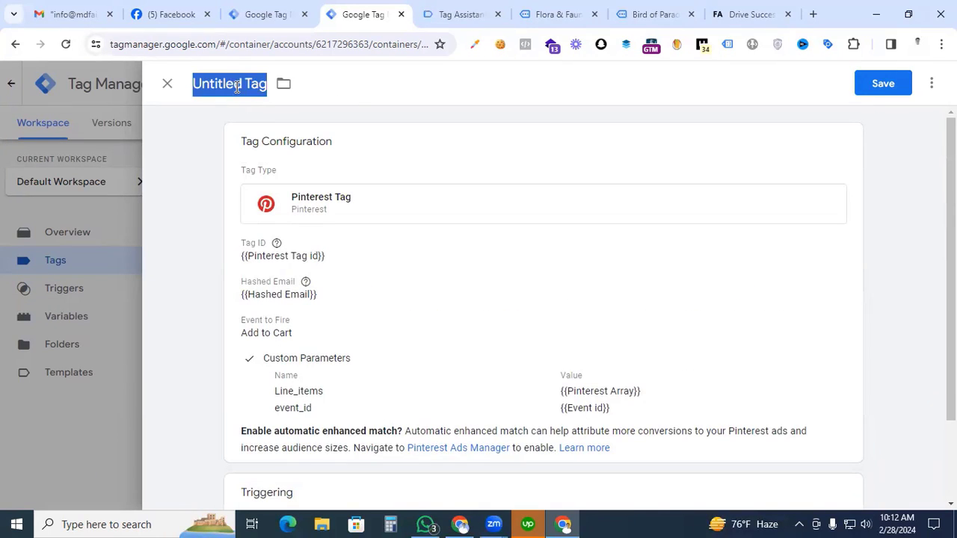
type("Pinterest - a")
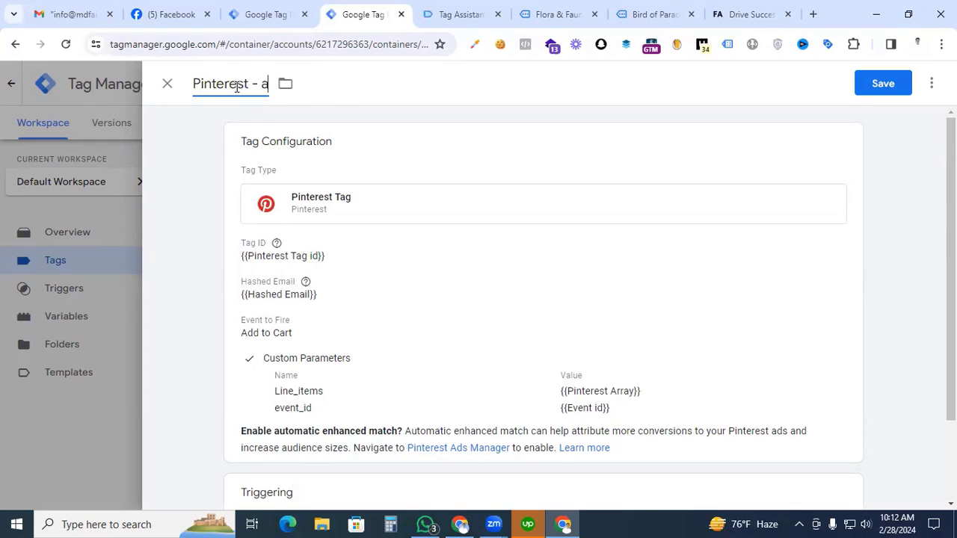
type("dd to cart")
left_click(883, 83)
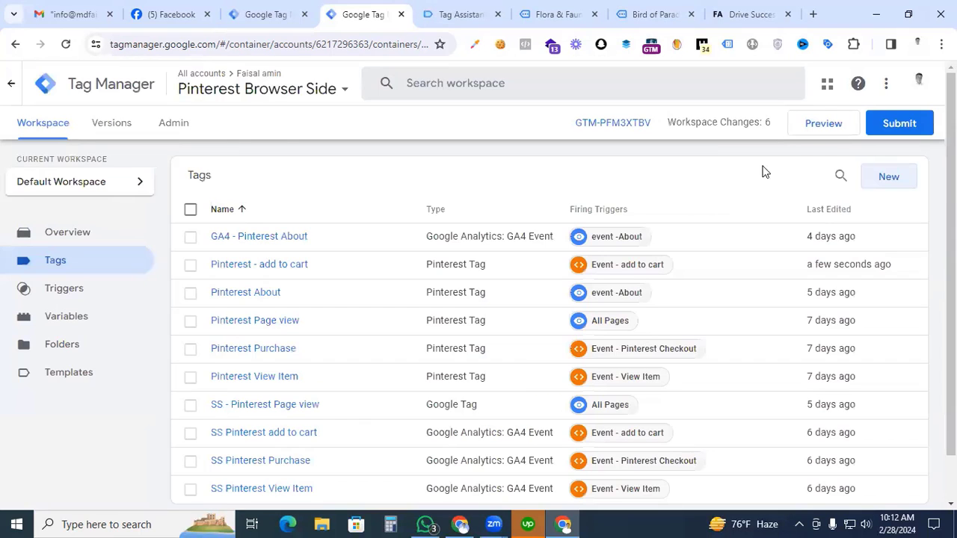
left_click(814, 125)
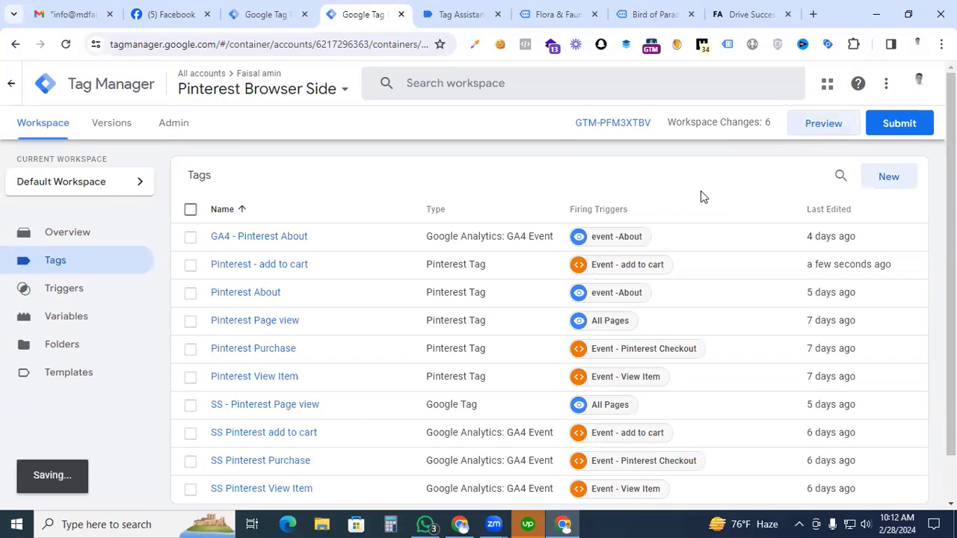
Step: Open the Monstera Deliciosa product ($224.90) and add it to the cart
scroll(412, 279, "down", 10)
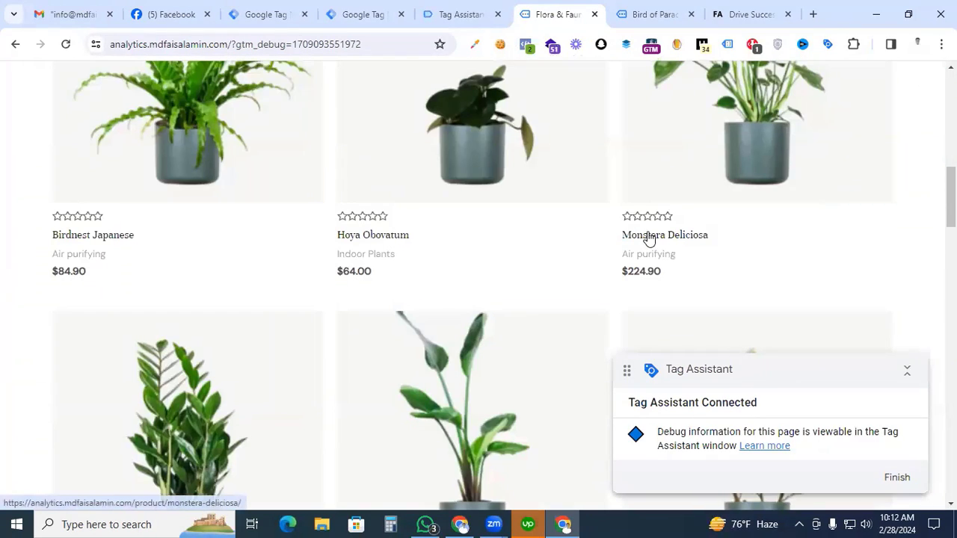
left_click(649, 238)
scroll(526, 365, "down", 3)
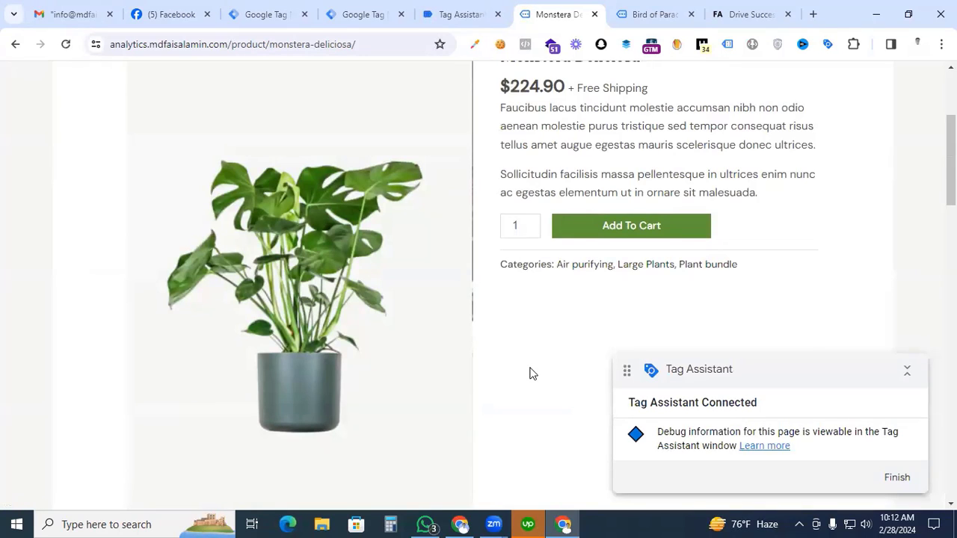
left_click(610, 228)
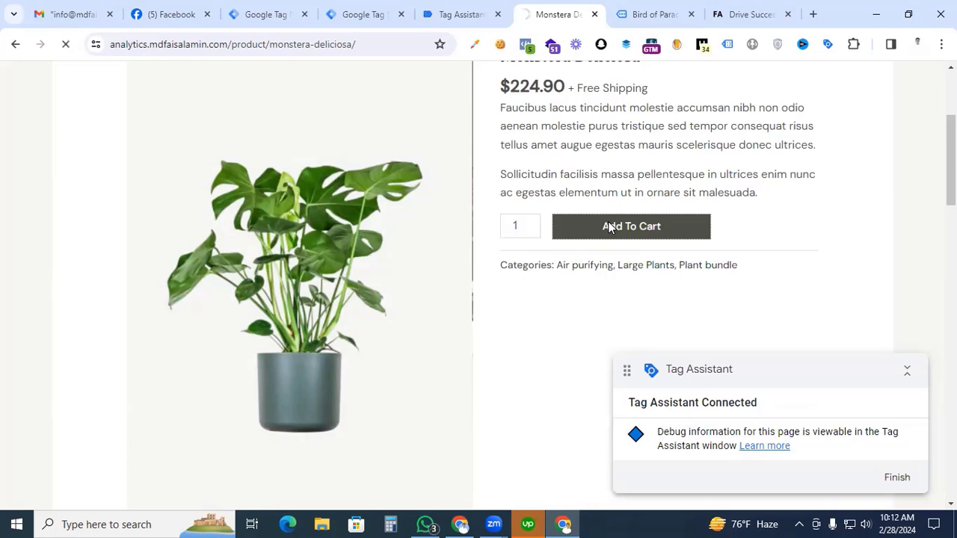
Step: Check Tags Fired for GTM-PFM3XTBV, then view the Pinterest event history
left_click(446, 15)
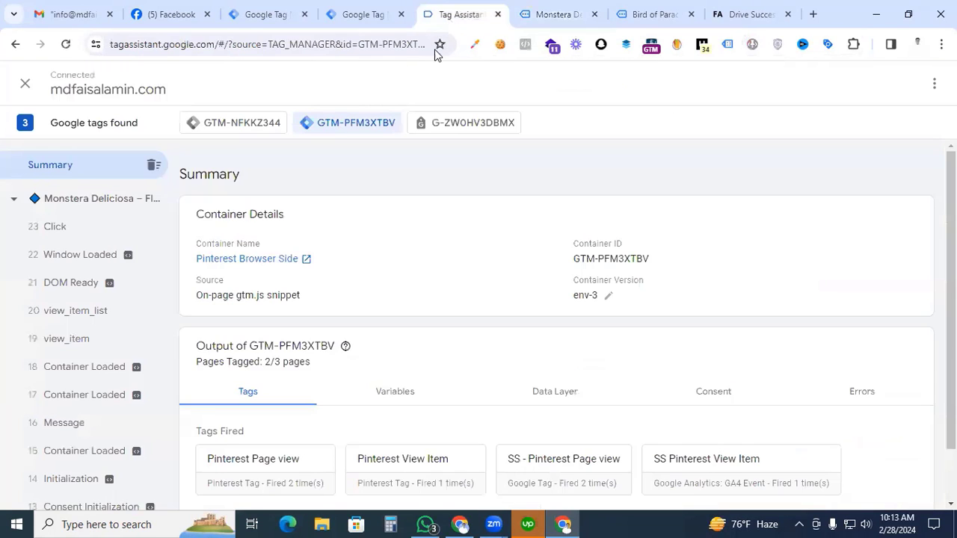
scroll(617, 361, "down", 2)
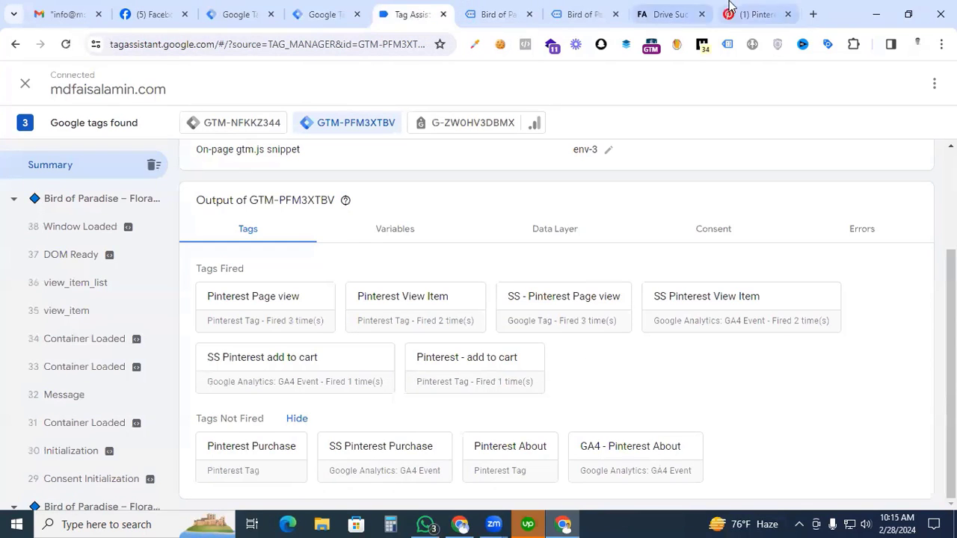
left_click(730, 7)
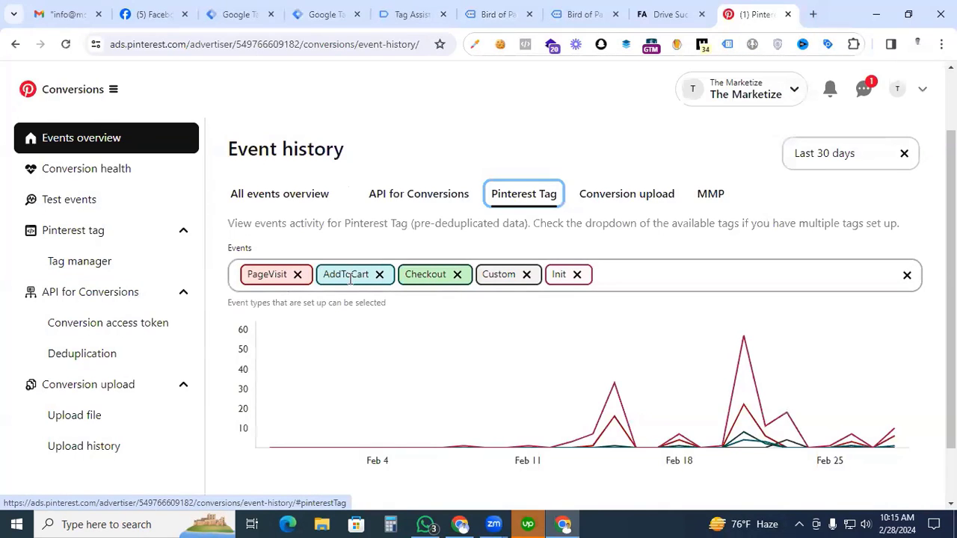
scroll(355, 274, "down", 1)
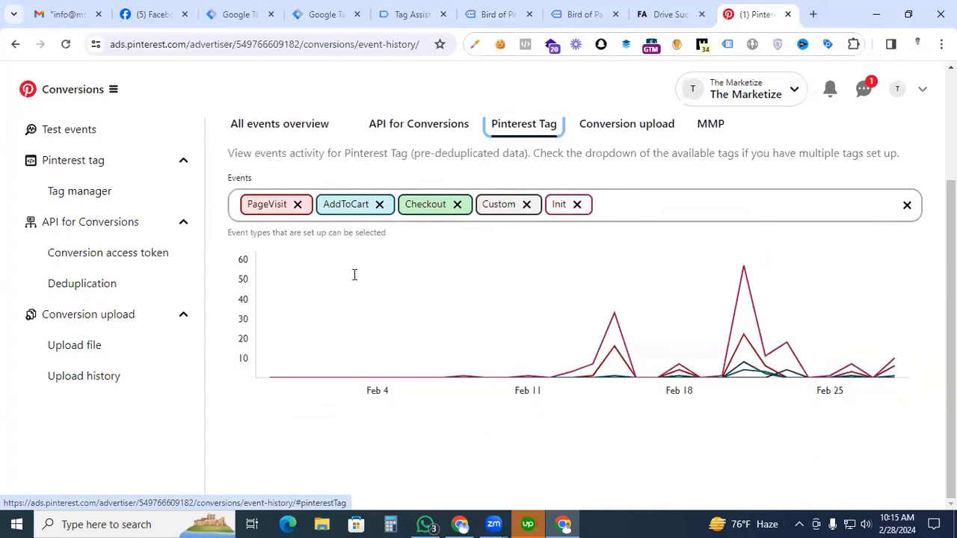
scroll(354, 277, "up", 2)
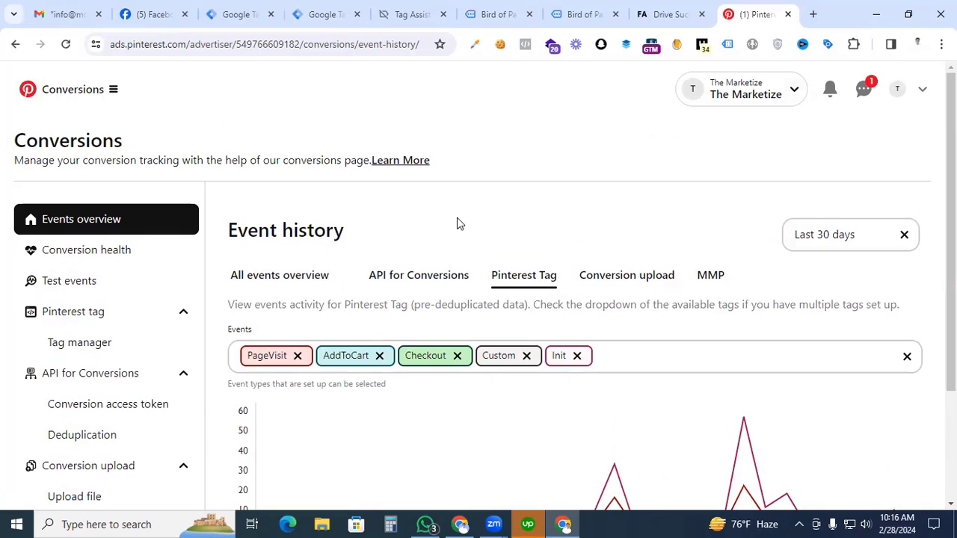